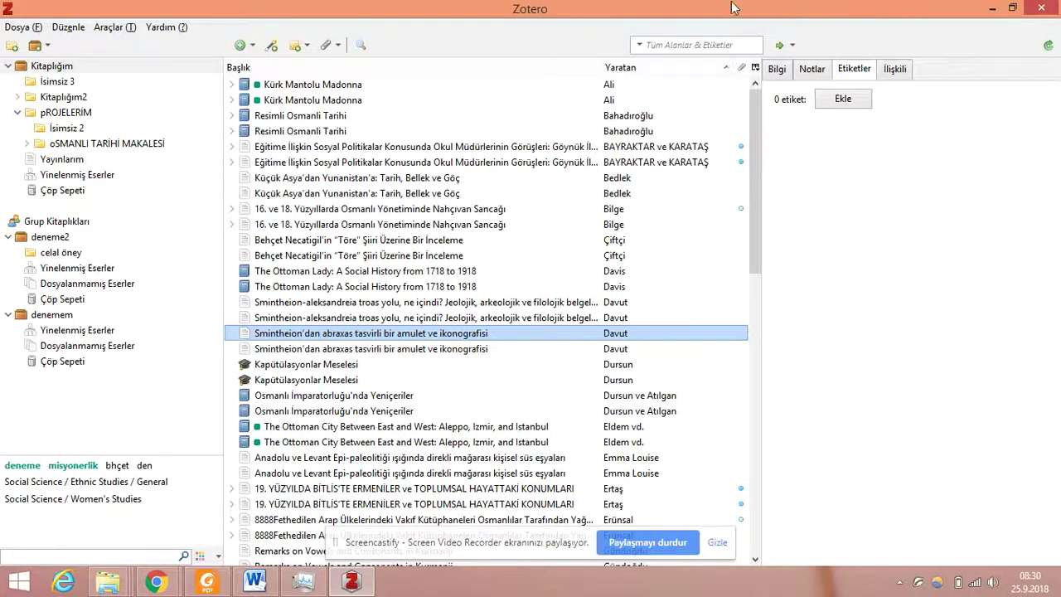
Sort the library items by title, followed by a sort on their attachments
{"action": "scroll", "coordinate": [332, 274], "scroll_direction": "down", "scroll_amount": 2}
{"action": "scroll", "coordinate": [389, 245], "scroll_direction": "up", "scroll_amount": 2}
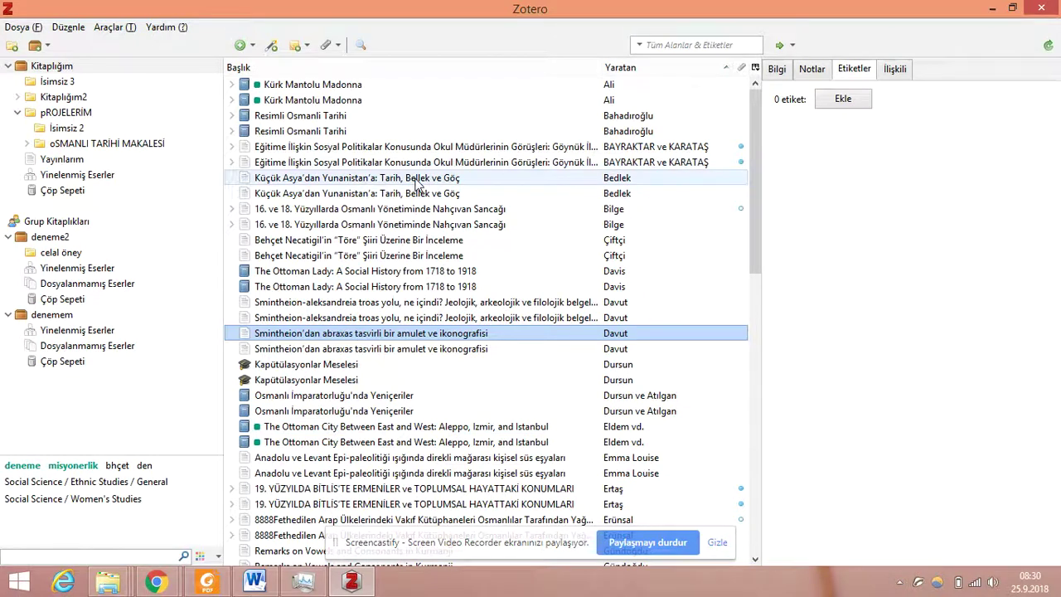
{"action": "left_click", "coordinate": [325, 68]}
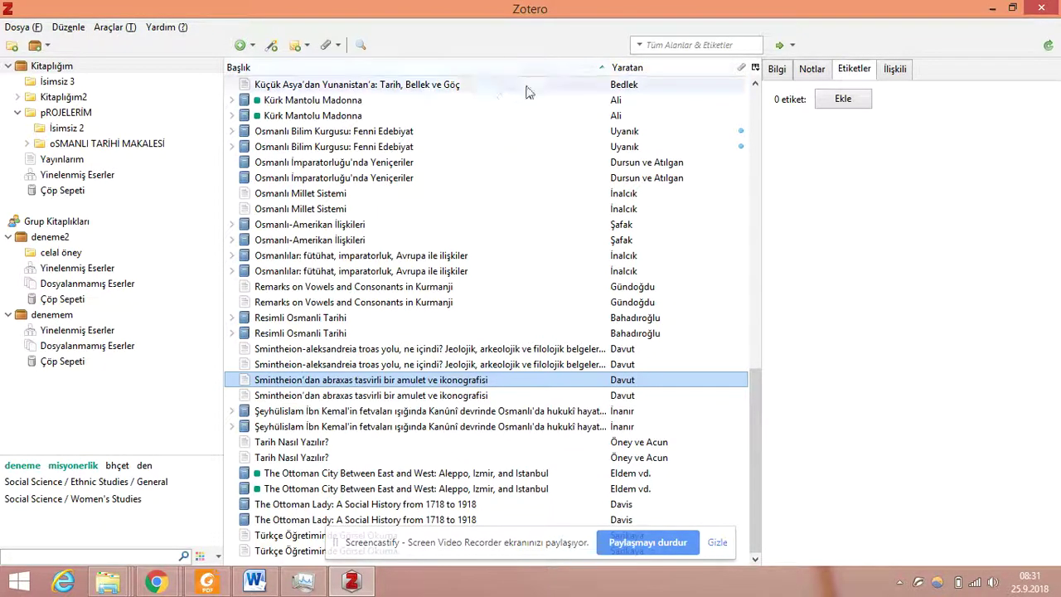
{"action": "left_click", "coordinate": [660, 67]}
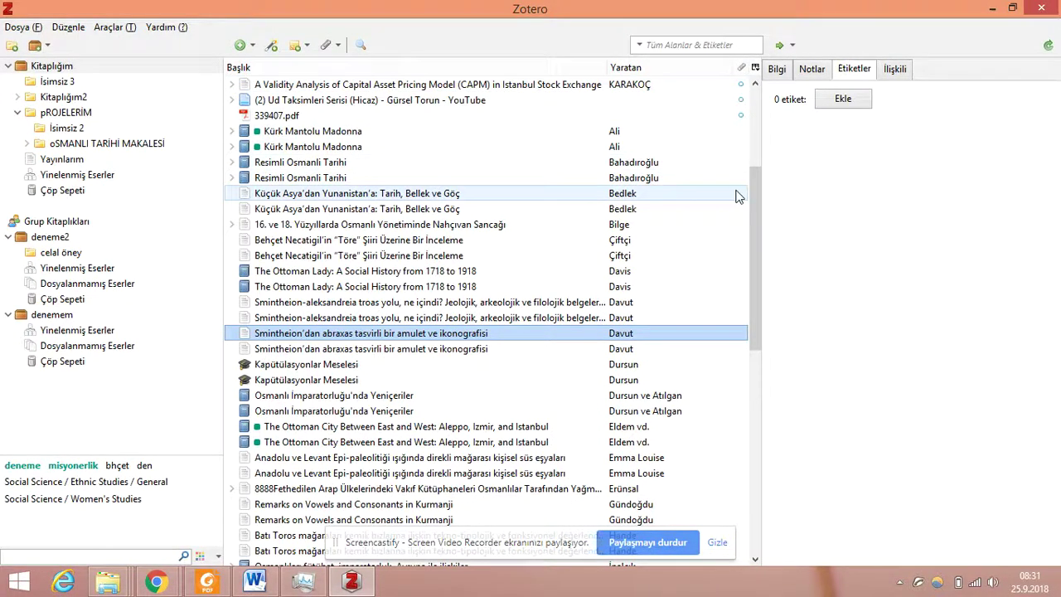
{"action": "left_click_drag", "start_coordinate": [753, 178], "coordinate": [755, 104]}
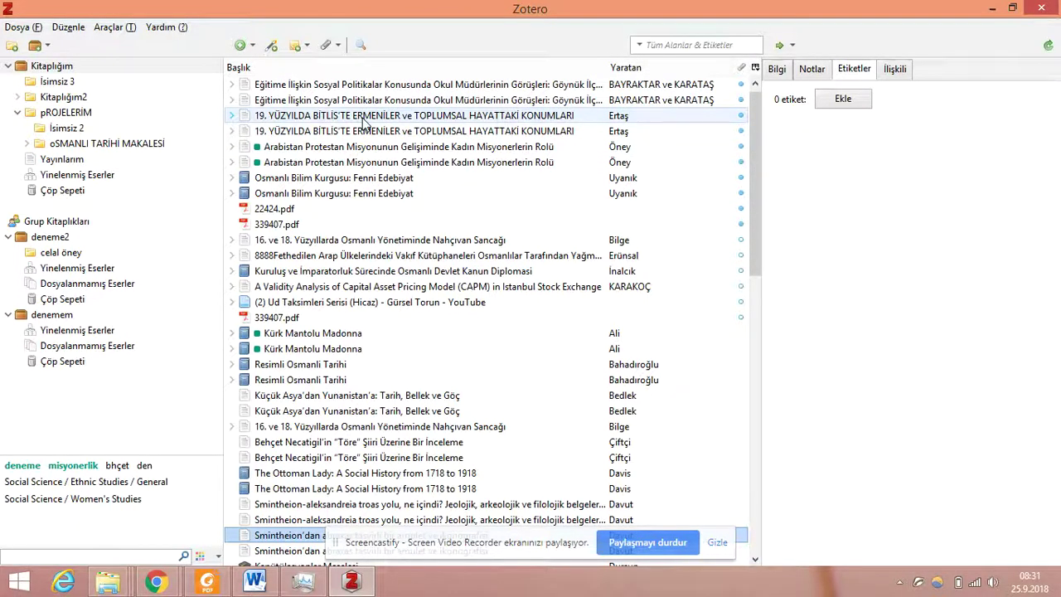
Expand both "Eğitime İlişkin Sosyal Politikalar" entries and the first "Osmanlı Bilim Kurgusu: Fenni Edebiyat" entry to view their attachments
{"action": "left_click", "coordinate": [231, 84]}
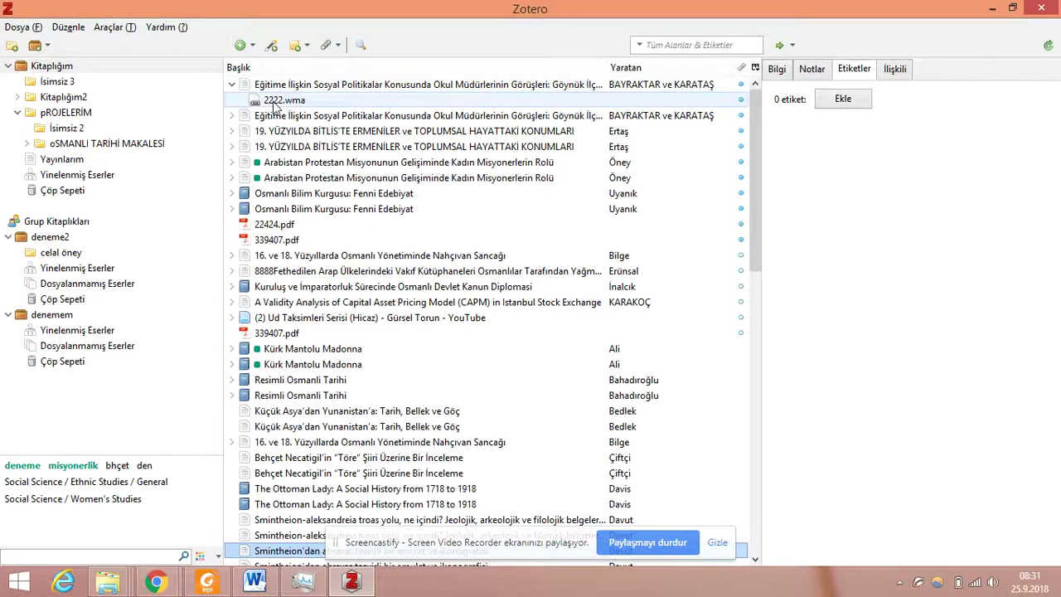
{"action": "left_click", "coordinate": [231, 115]}
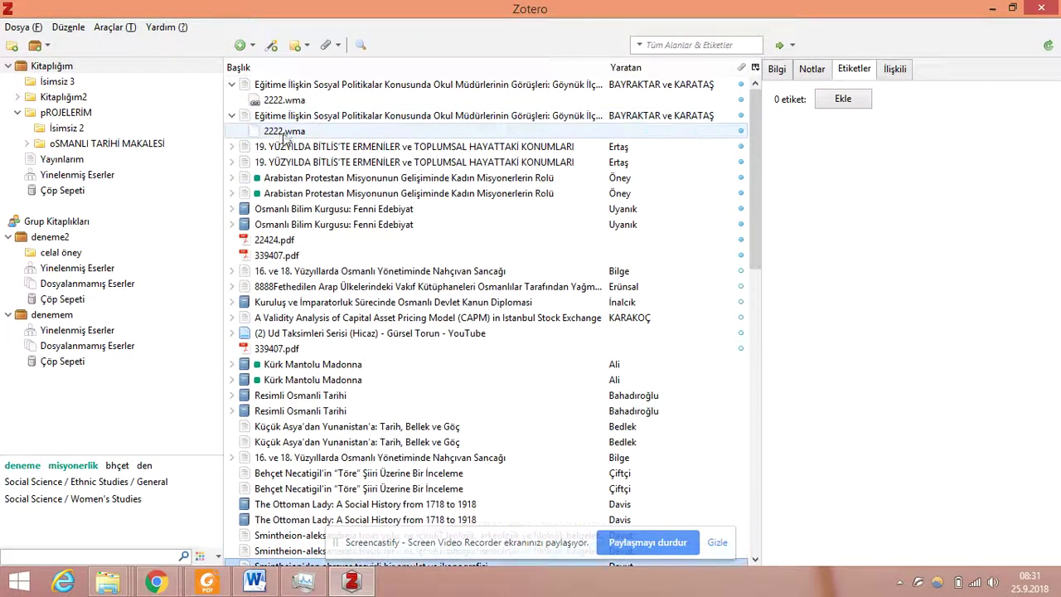
{"action": "left_click", "coordinate": [232, 208]}
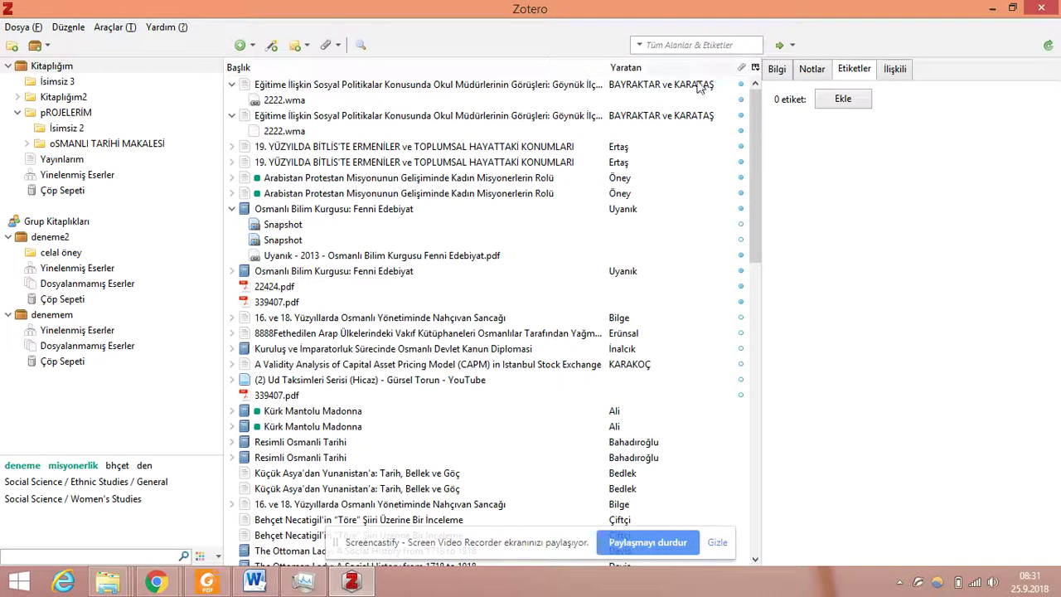
Add the Eklendiği Tarih column to the item list and sort the items by it in ascending order
{"action": "left_click", "coordinate": [755, 68]}
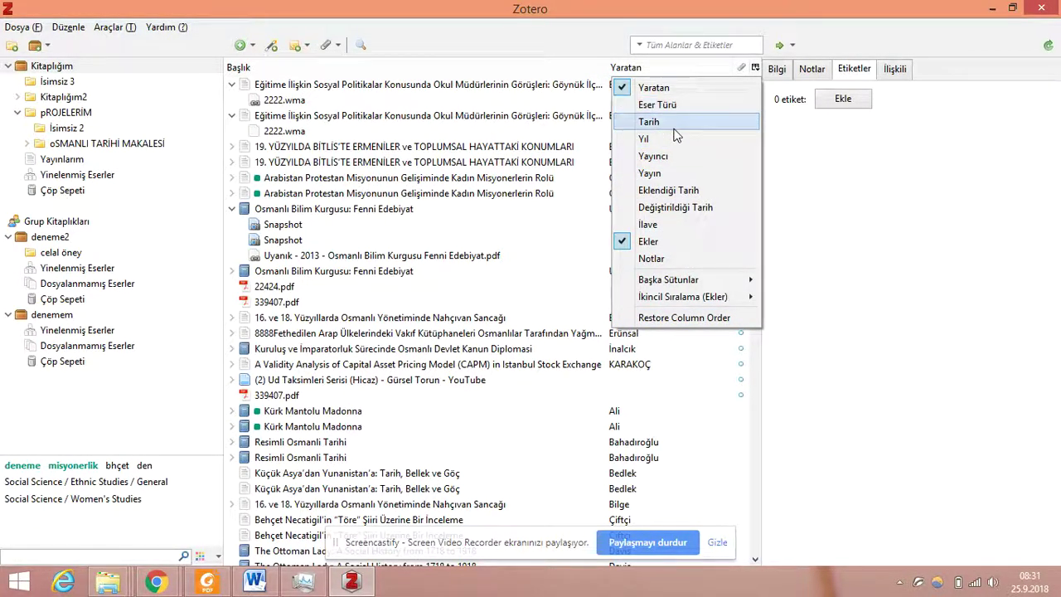
{"action": "left_click", "coordinate": [696, 193]}
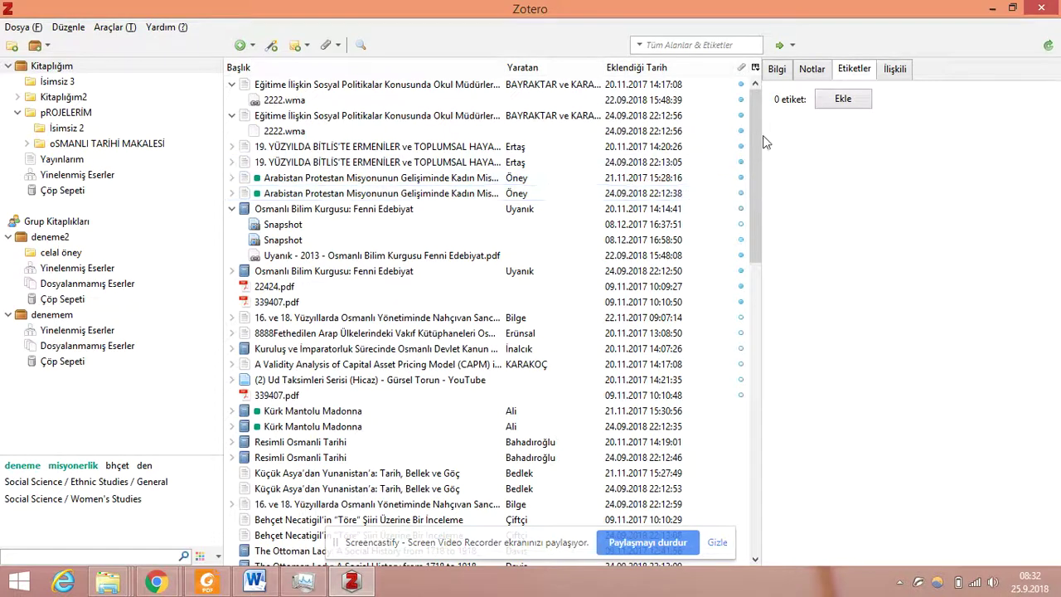
{"action": "left_click", "coordinate": [755, 67]}
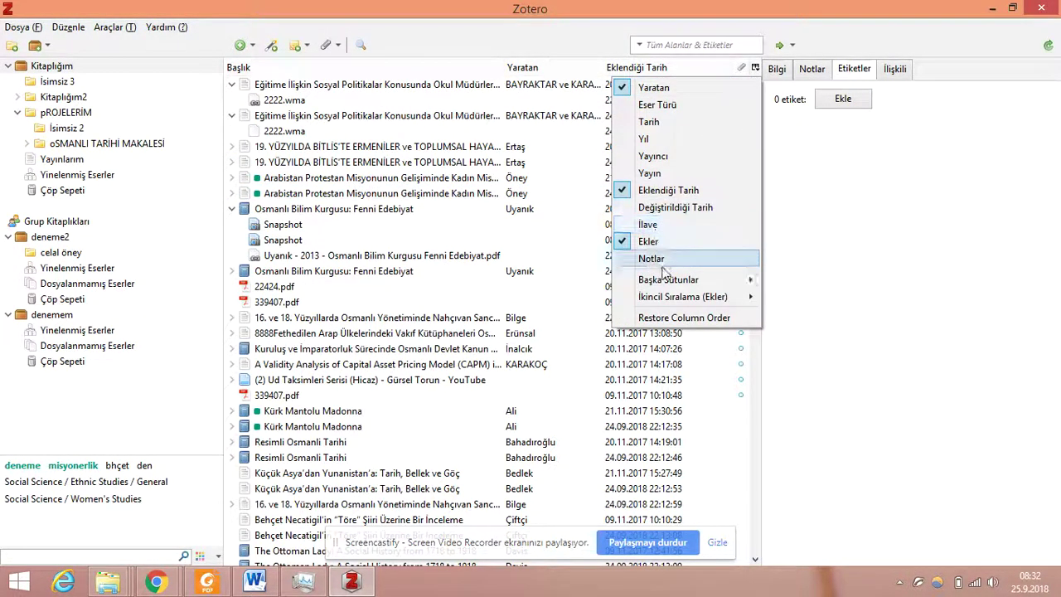
{"action": "mouse_move", "coordinate": [680, 280]}
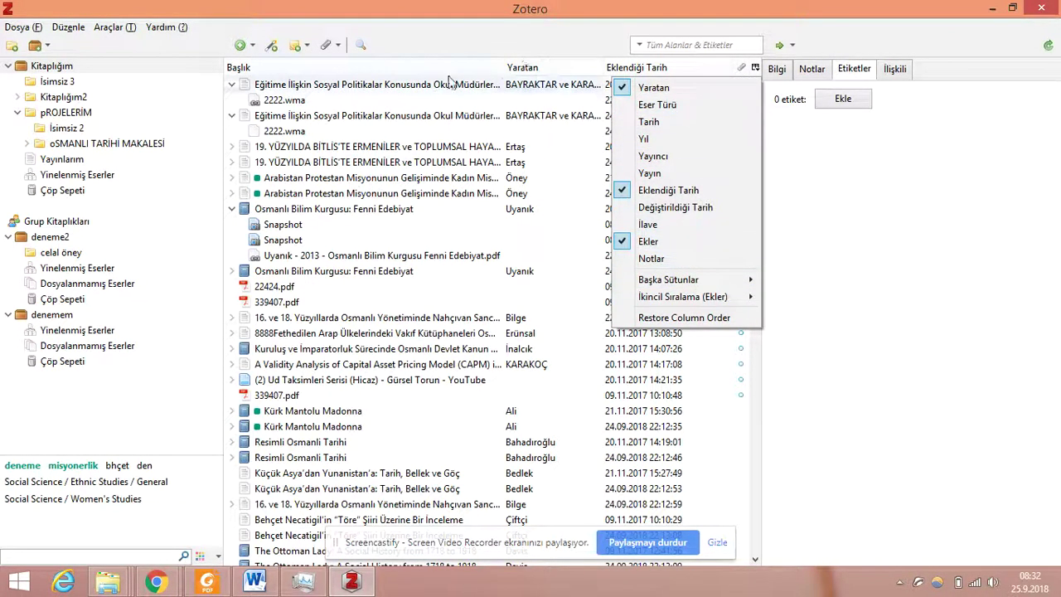
{"action": "left_click", "coordinate": [701, 73]}
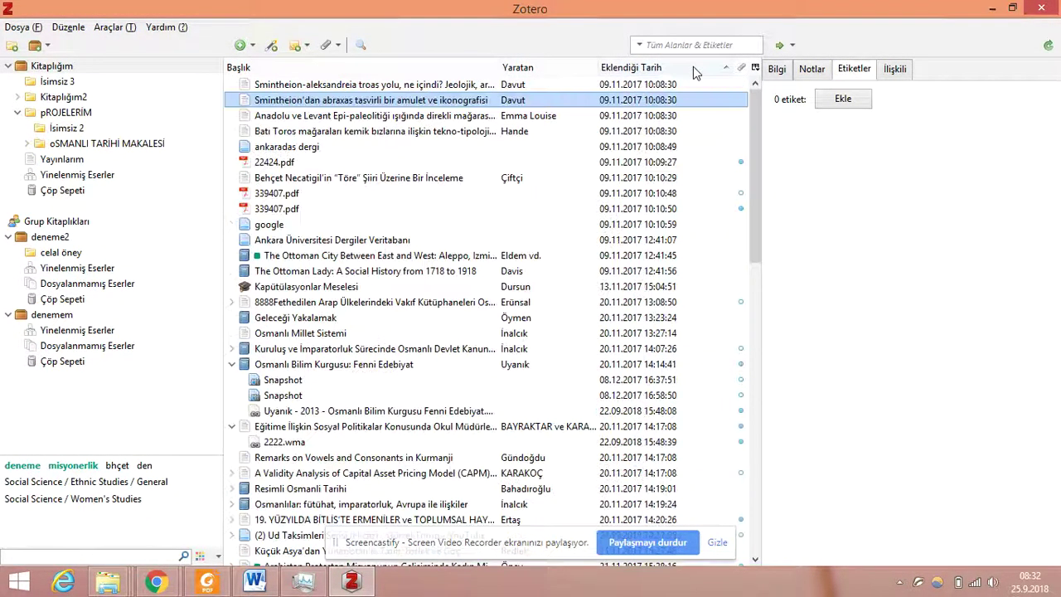
{"action": "left_click", "coordinate": [468, 70]}
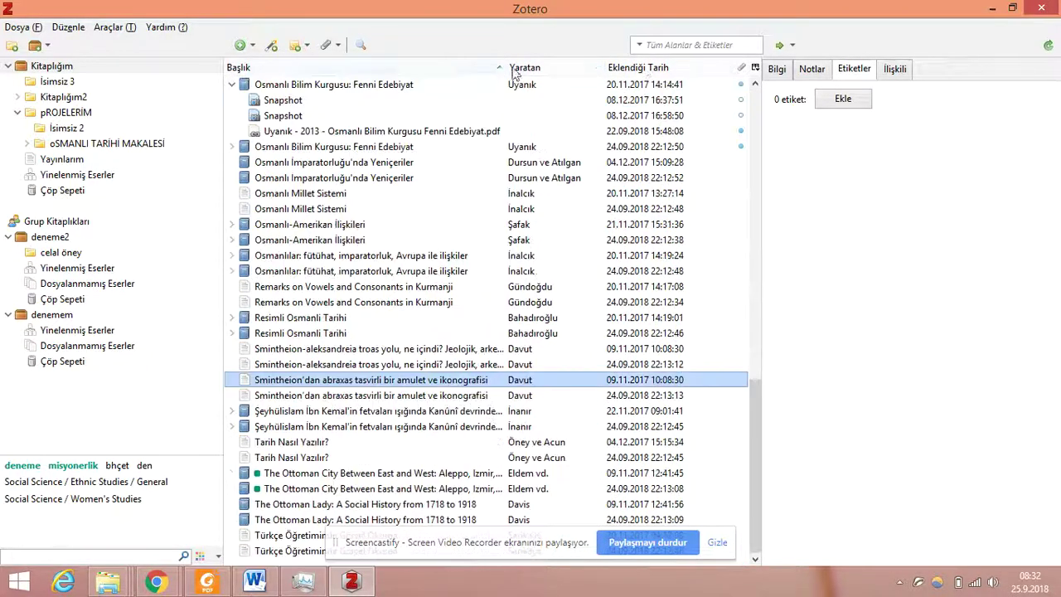
{"action": "left_click", "coordinate": [623, 68]}
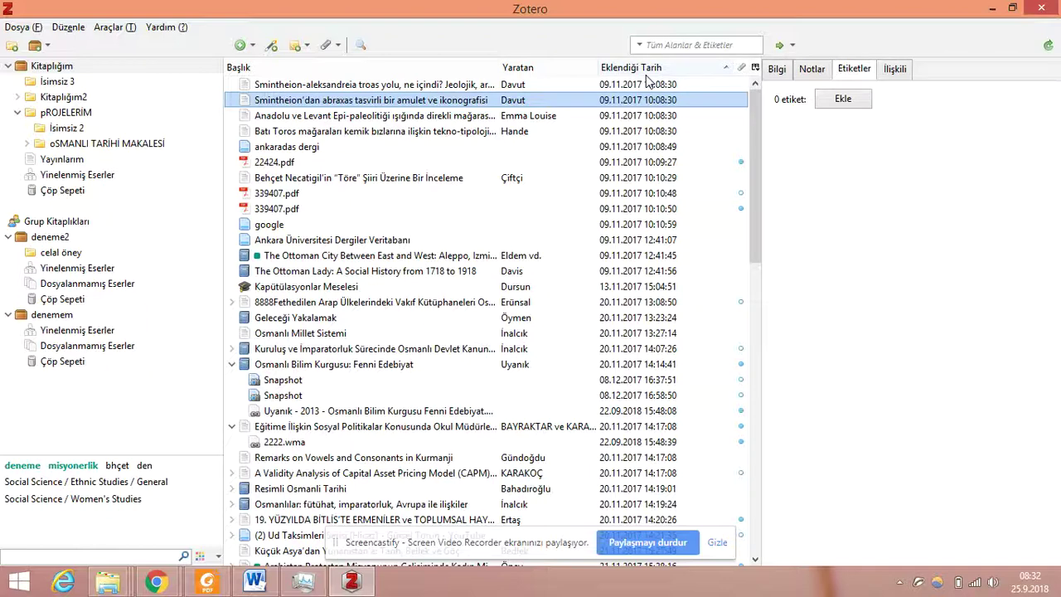
Add the Yayıncı column to the item list and sort the items by it in descending order
{"action": "left_click", "coordinate": [755, 67]}
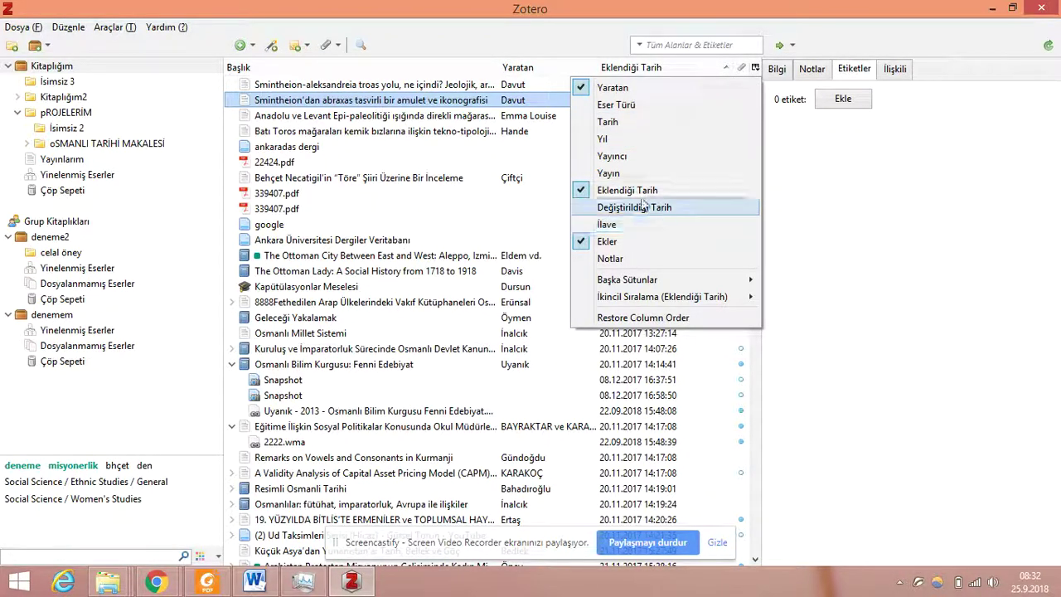
{"action": "left_click", "coordinate": [620, 156]}
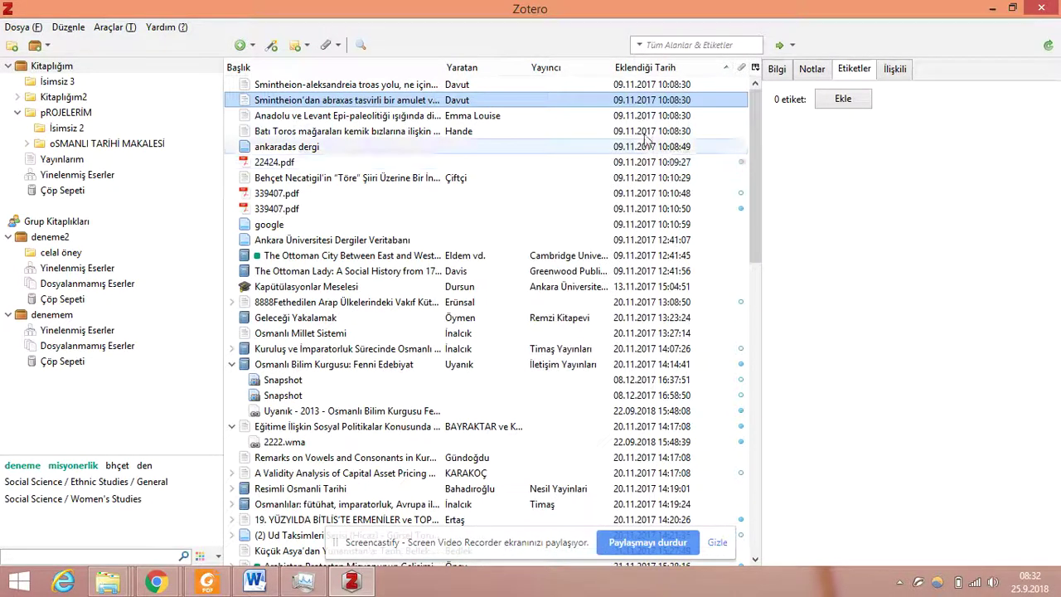
{"action": "left_click", "coordinate": [562, 69]}
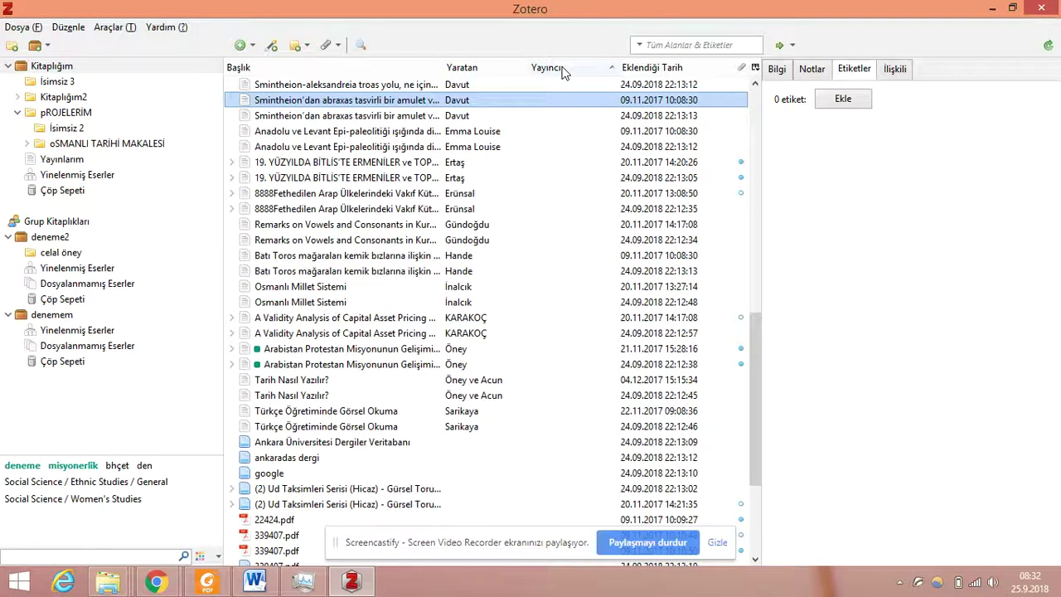
{"action": "left_click", "coordinate": [562, 69]}
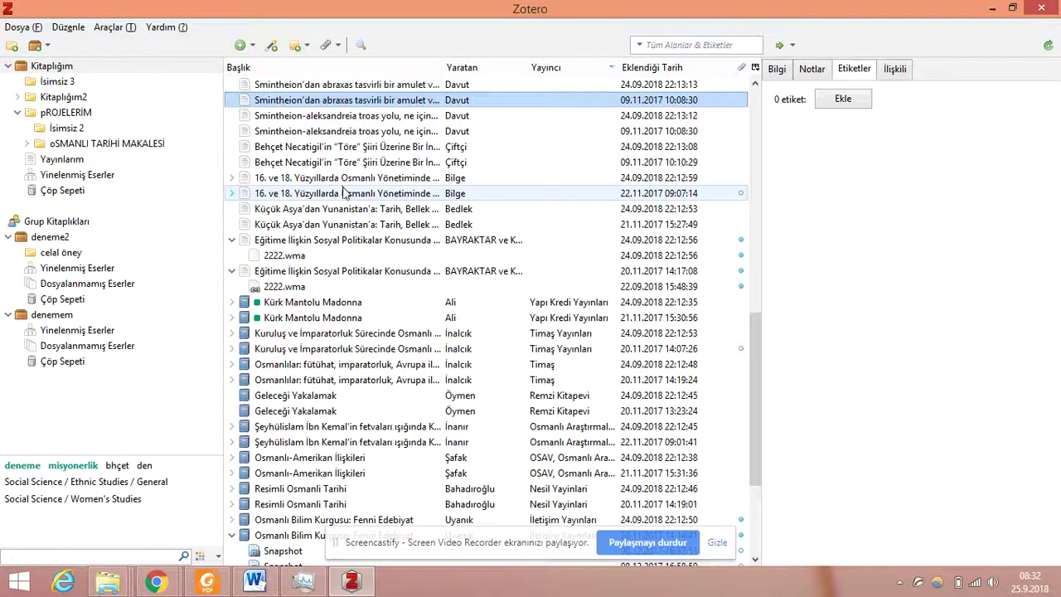
Add the tag "Yunanistan" to the "Küçük Asya'dan Yunanistan'a" article that was added on 24.09.2018
{"action": "left_click", "coordinate": [429, 210]}
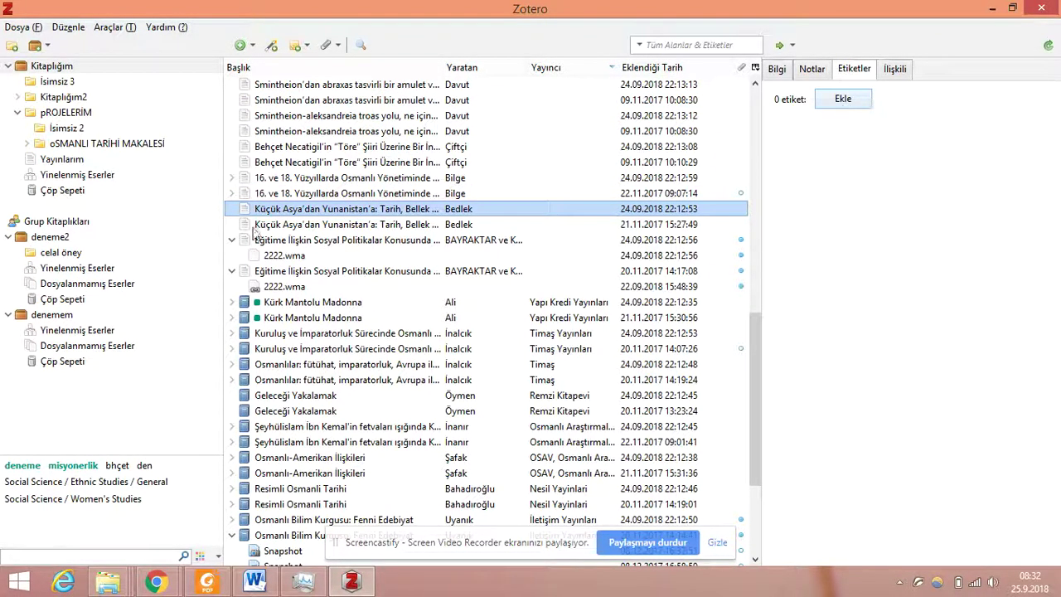
{"action": "left_click", "coordinate": [843, 100]}
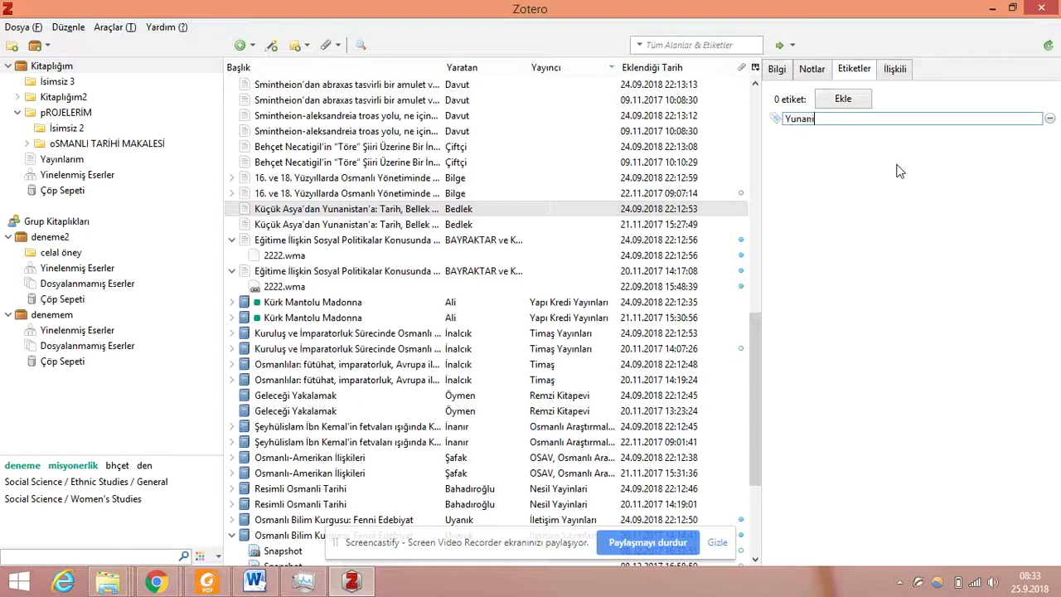
{"action": "key", "text": "Return"}
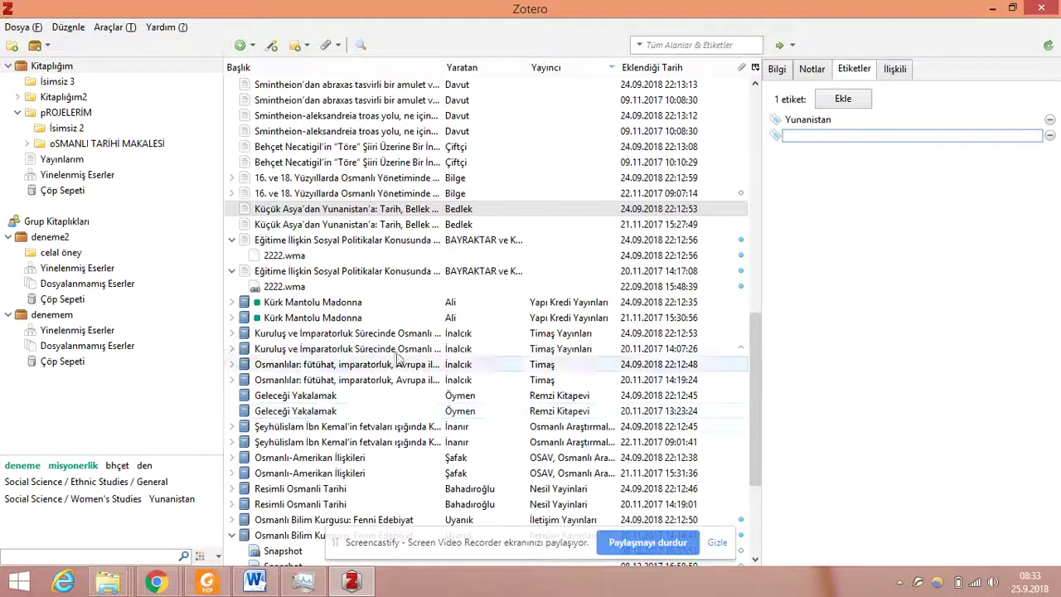
Add the tag "Yunanistan" to the book "Geleceği Yakalamak" that was added on 20.11.2017
{"action": "left_click", "coordinate": [317, 416]}
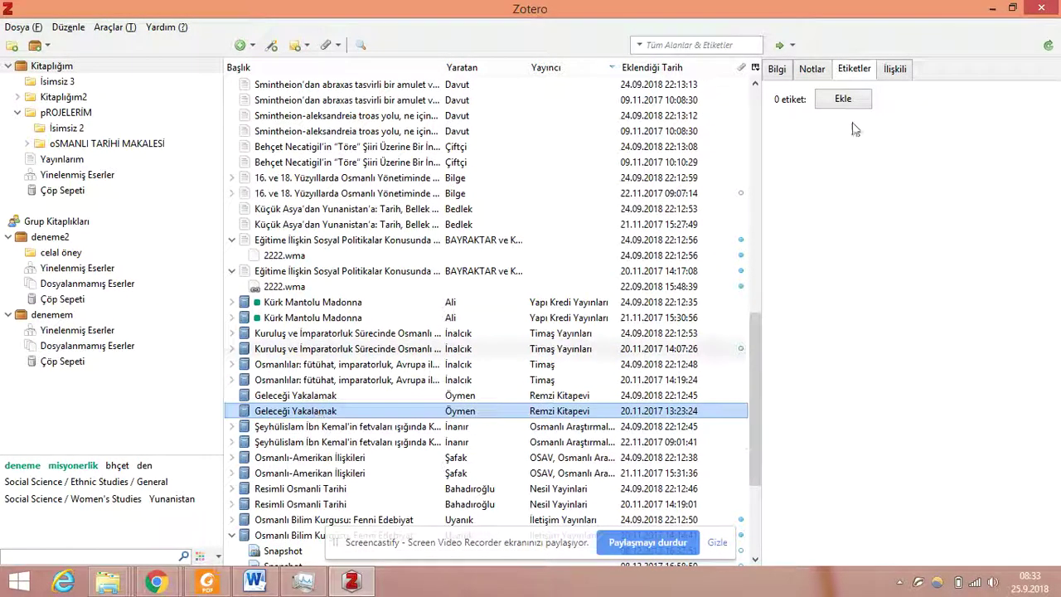
{"action": "left_click", "coordinate": [866, 102]}
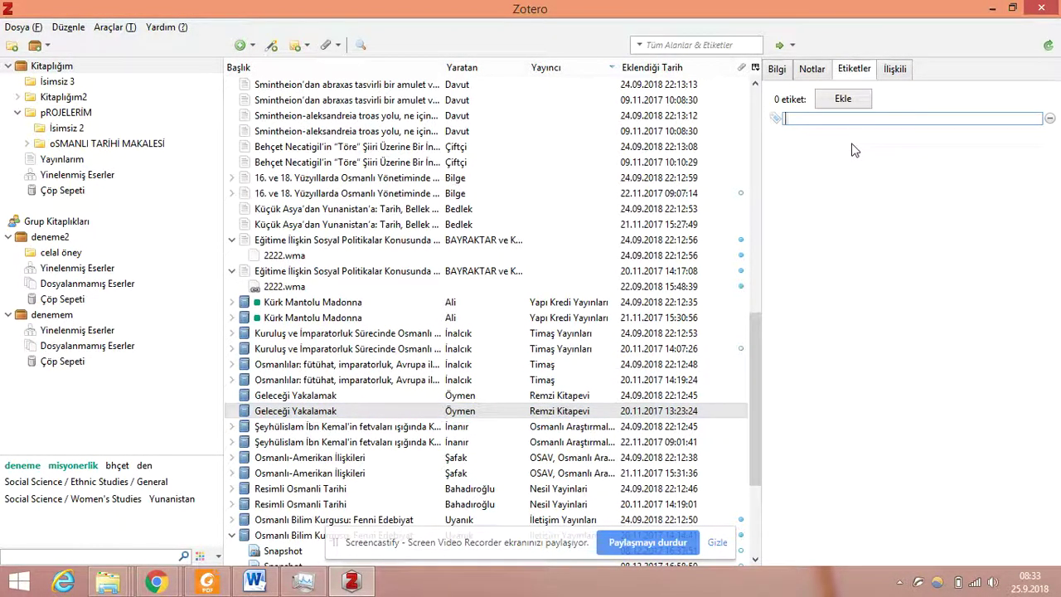
{"action": "type", "text": "Yunan"}
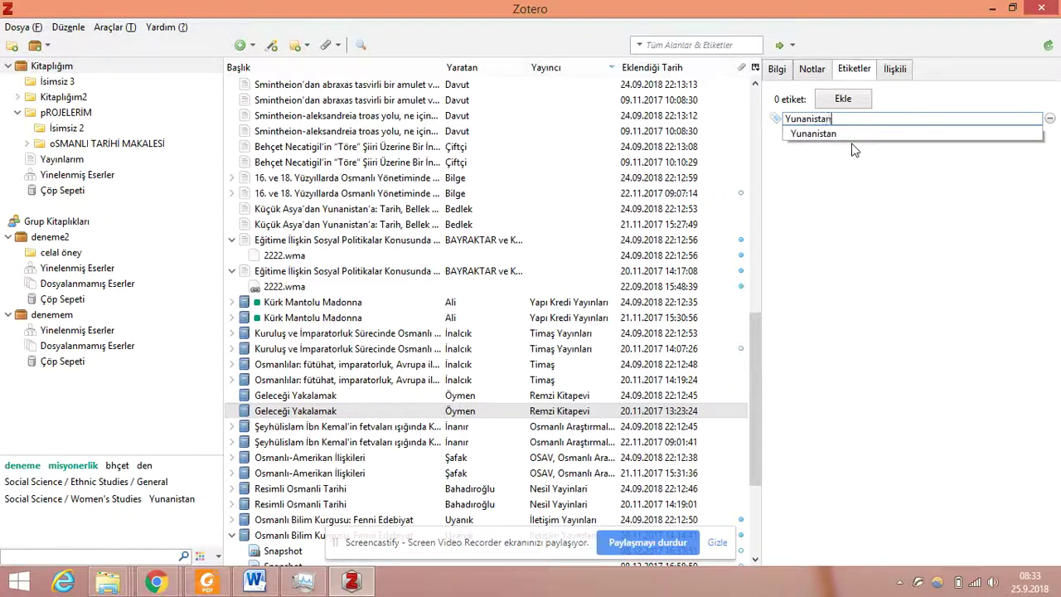
{"action": "type", "text": "istan"}
{"action": "key", "text": "Return"}
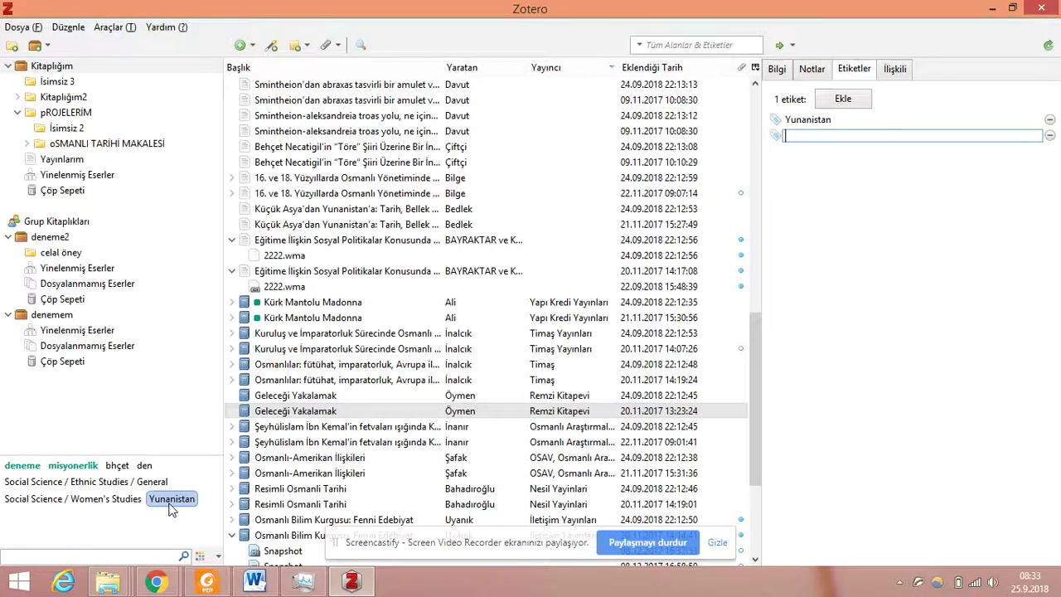
Filter the library to show only the items tagged "Yunanistan"
{"action": "scroll", "coordinate": [398, 298], "scroll_direction": "up", "scroll_amount": 12}
{"action": "scroll", "coordinate": [427, 281], "scroll_direction": "down", "scroll_amount": 6}
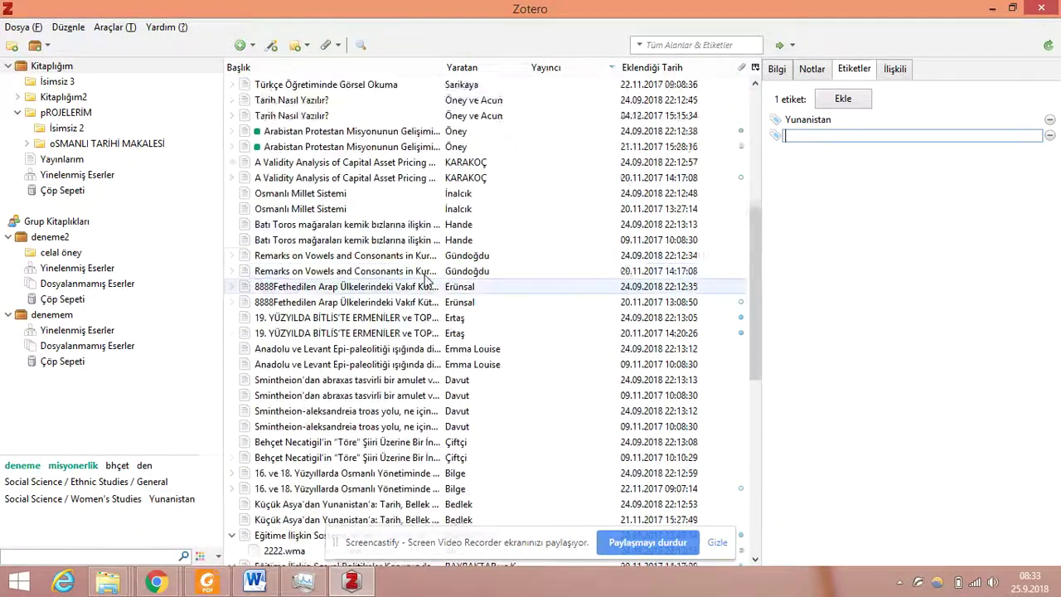
{"action": "scroll", "coordinate": [427, 282], "scroll_direction": "down", "scroll_amount": 9}
{"action": "scroll", "coordinate": [418, 339], "scroll_direction": "up", "scroll_amount": 12}
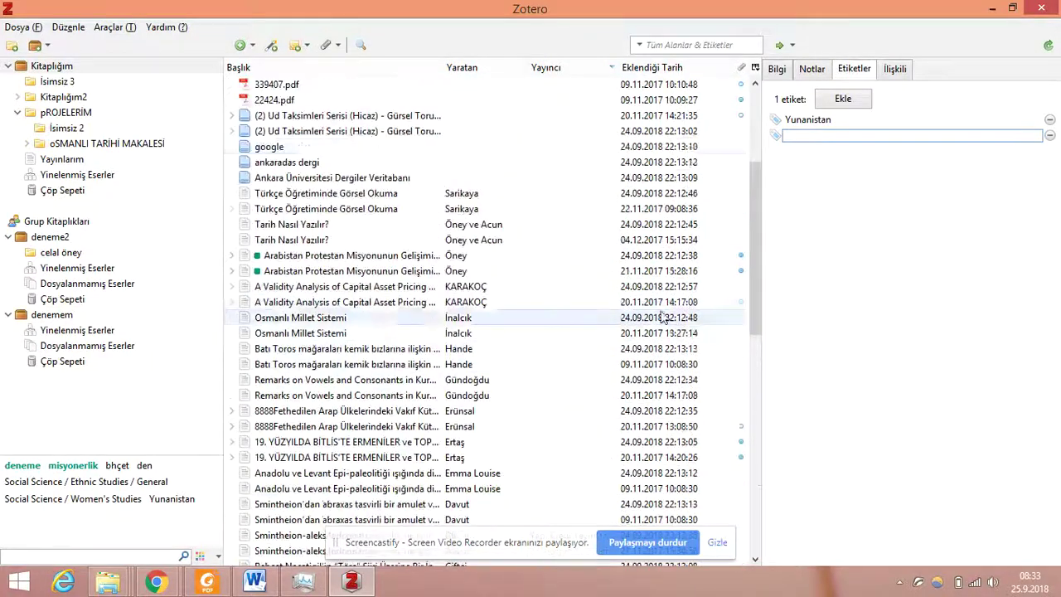
{"action": "left_click_drag", "start_coordinate": [753, 196], "coordinate": [752, 116]}
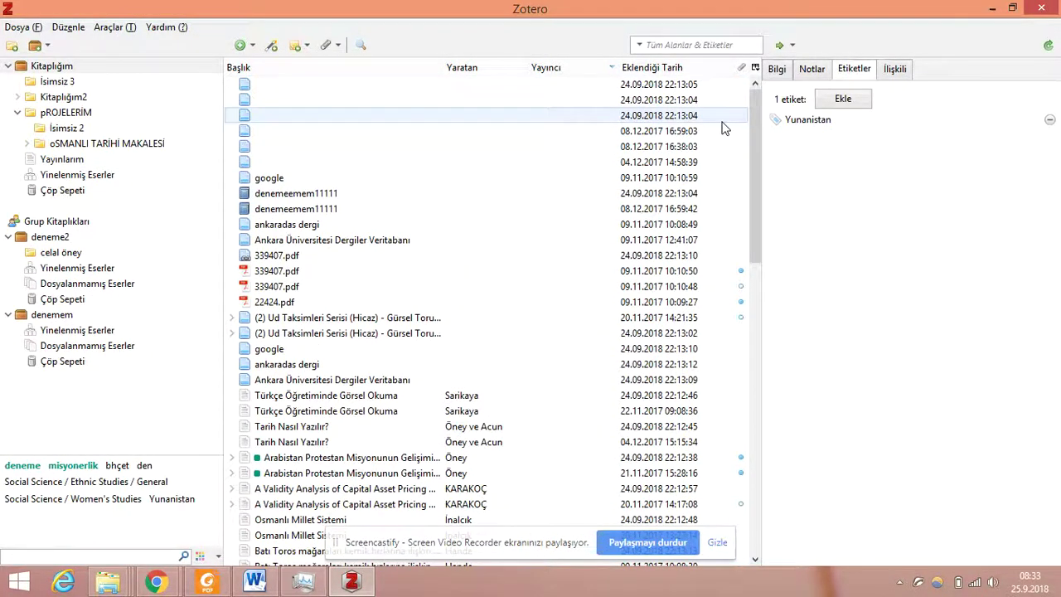
{"action": "left_click_drag", "start_coordinate": [755, 127], "coordinate": [768, 292]}
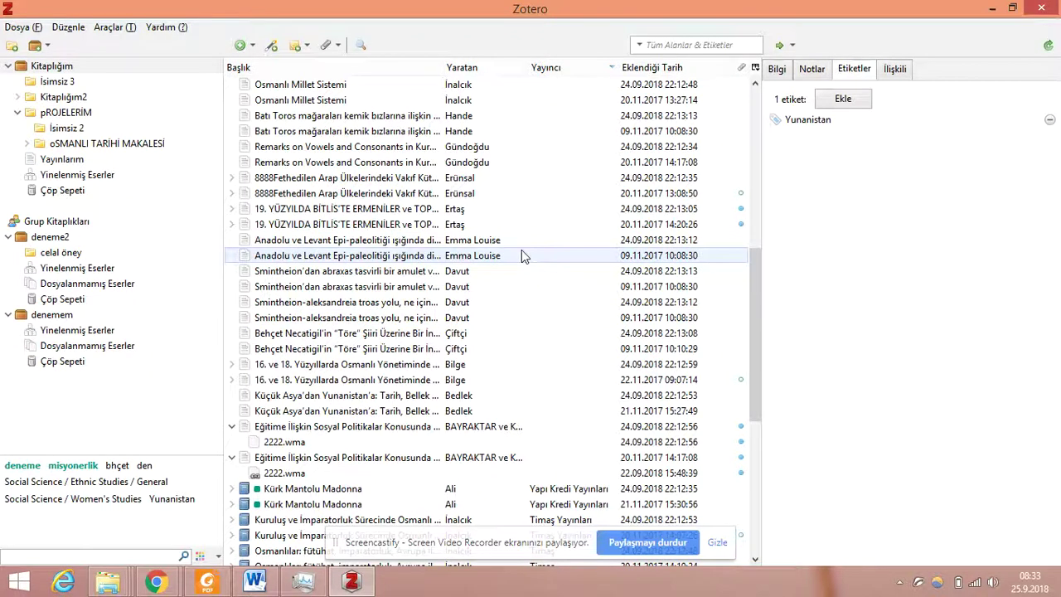
{"action": "left_click", "coordinate": [172, 498]}
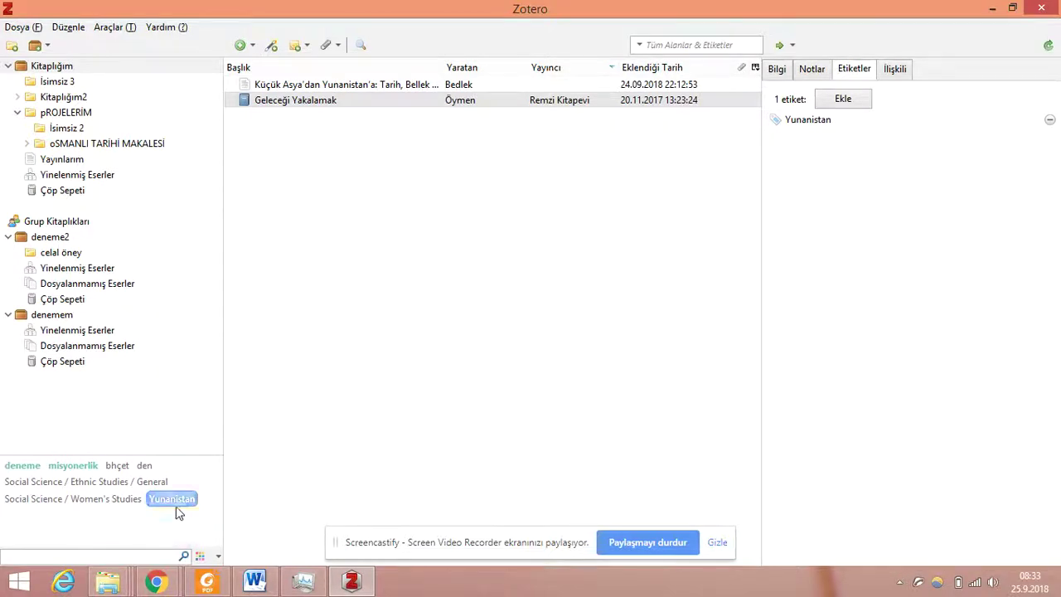
View the oSMANLI TARİHİ MAKALESİ collection and deneme2's Dosyalanmamış Eserler, and return to the whole Kitaplığım library
{"action": "left_click", "coordinate": [58, 128]}
{"action": "left_click", "coordinate": [91, 143]}
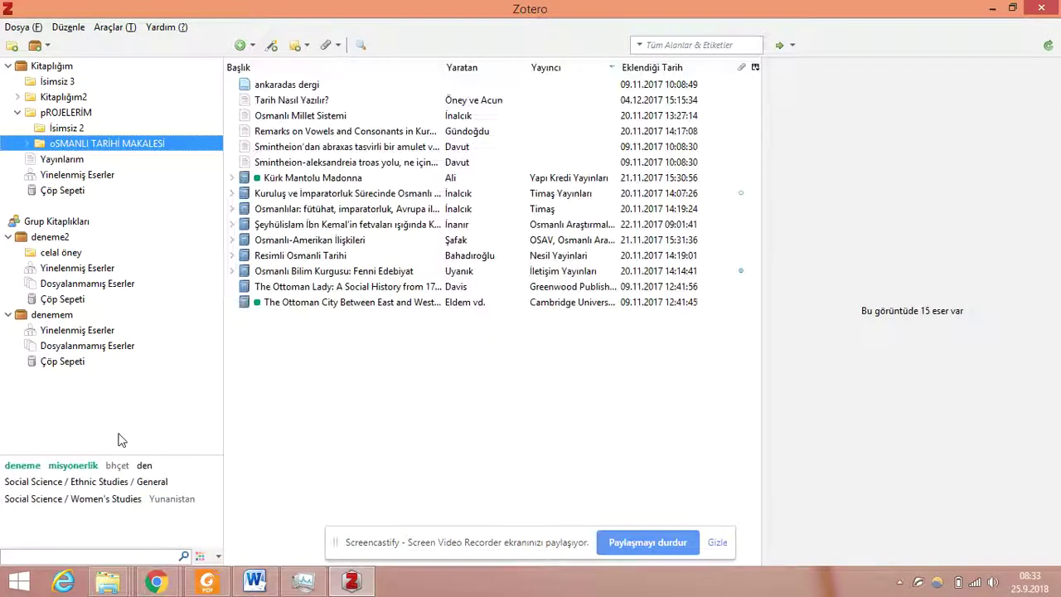
{"action": "left_click", "coordinate": [71, 284]}
{"action": "left_click", "coordinate": [62, 69]}
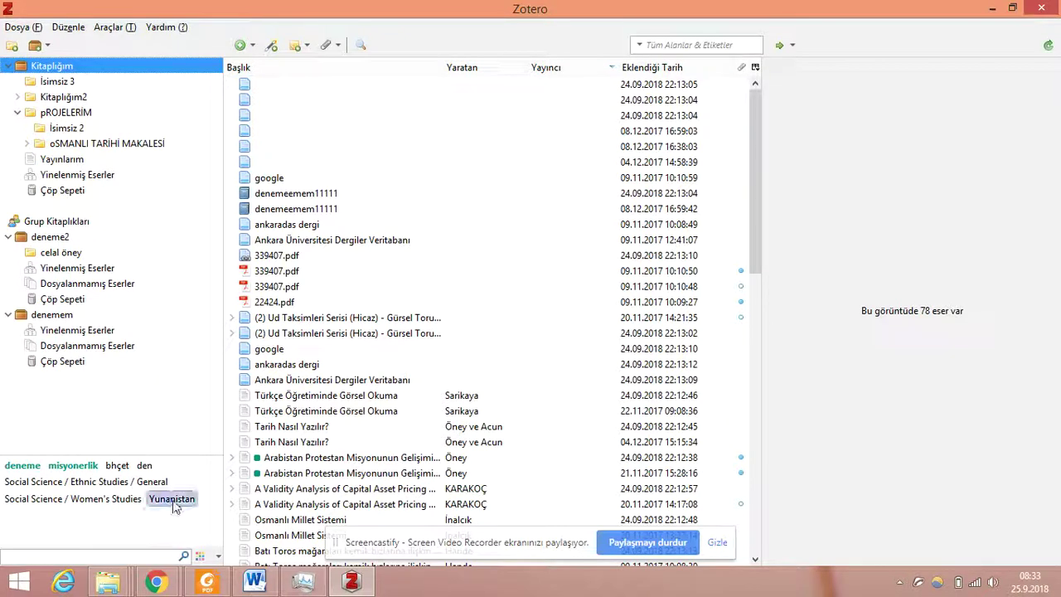
Assign the colour orange to the "Yunanistan" tag and set its position to 1
{"action": "right_click", "coordinate": [172, 501]}
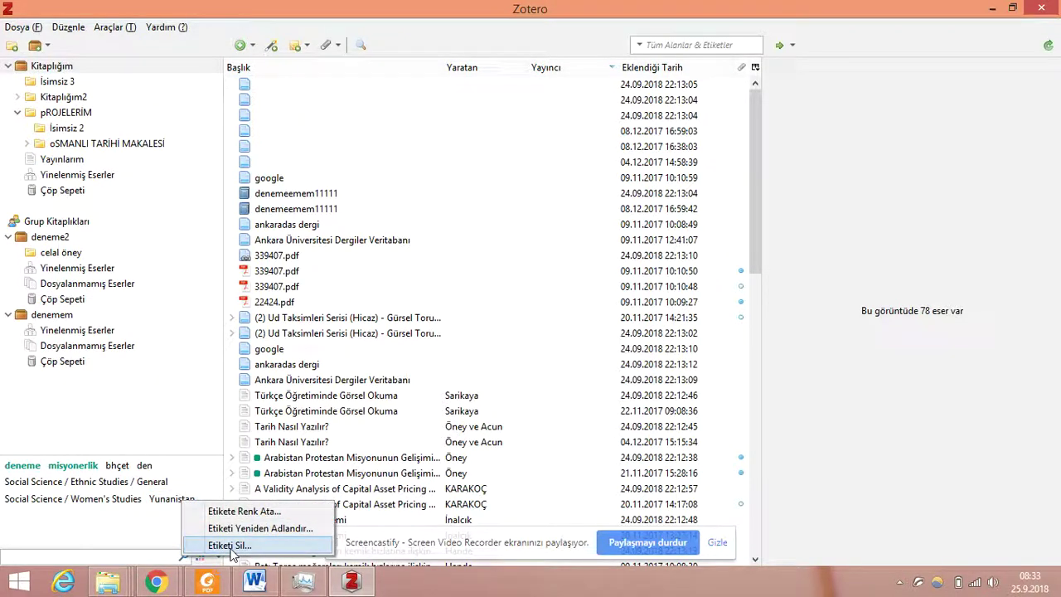
{"action": "left_click", "coordinate": [245, 511]}
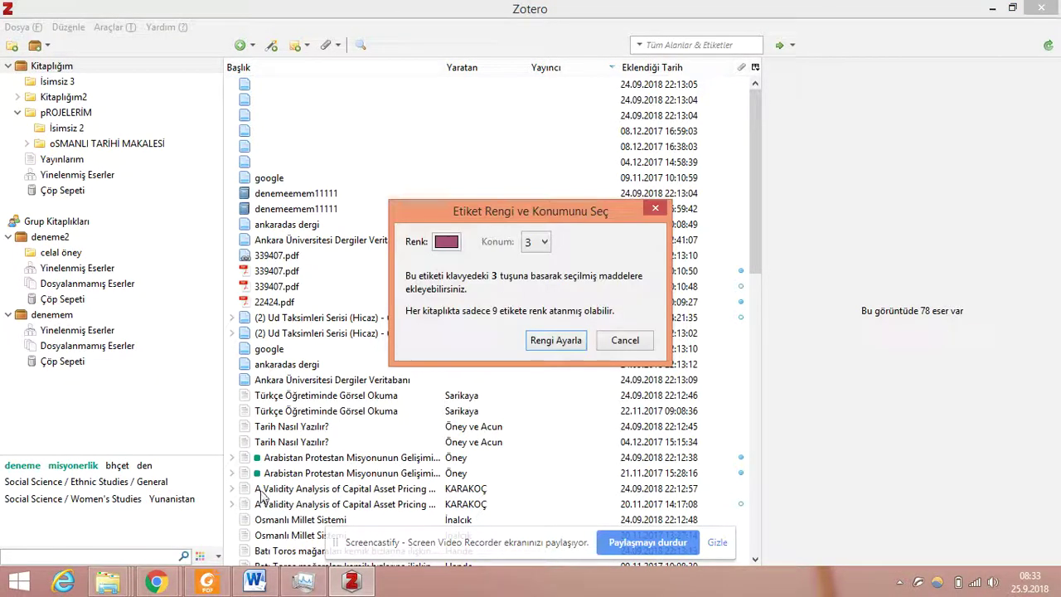
{"action": "left_click", "coordinate": [448, 241]}
{"action": "left_click", "coordinate": [467, 264]}
{"action": "left_click", "coordinate": [537, 241]}
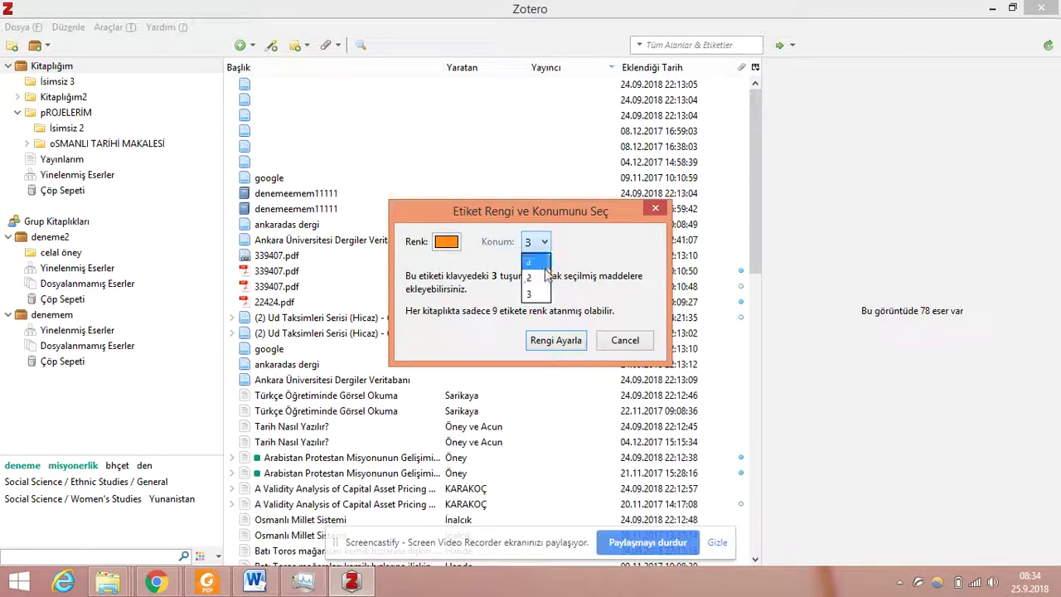
{"action": "left_click", "coordinate": [532, 255]}
{"action": "left_click", "coordinate": [580, 343]}
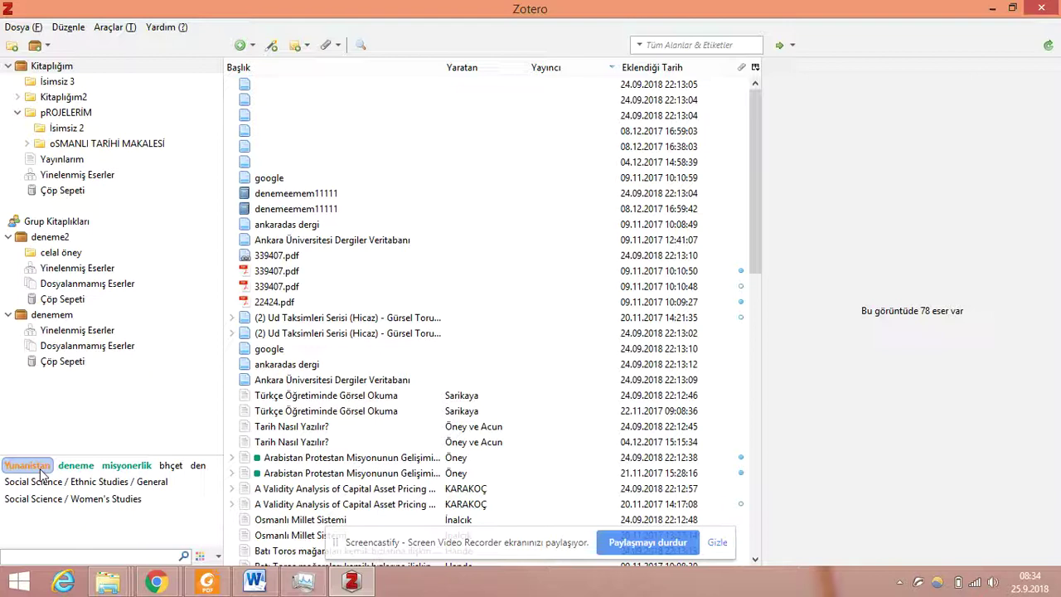
Filter the library by the "Yunanistan" tag, clear the filter and look for the orange-marked items in the full list
{"action": "left_click", "coordinate": [27, 466]}
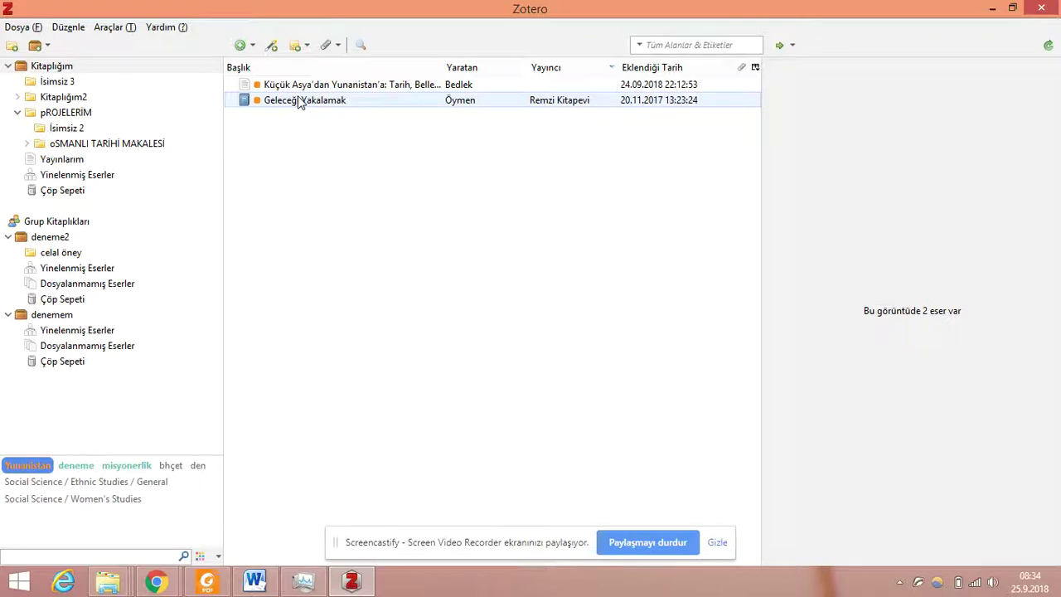
{"action": "left_click", "coordinate": [27, 465]}
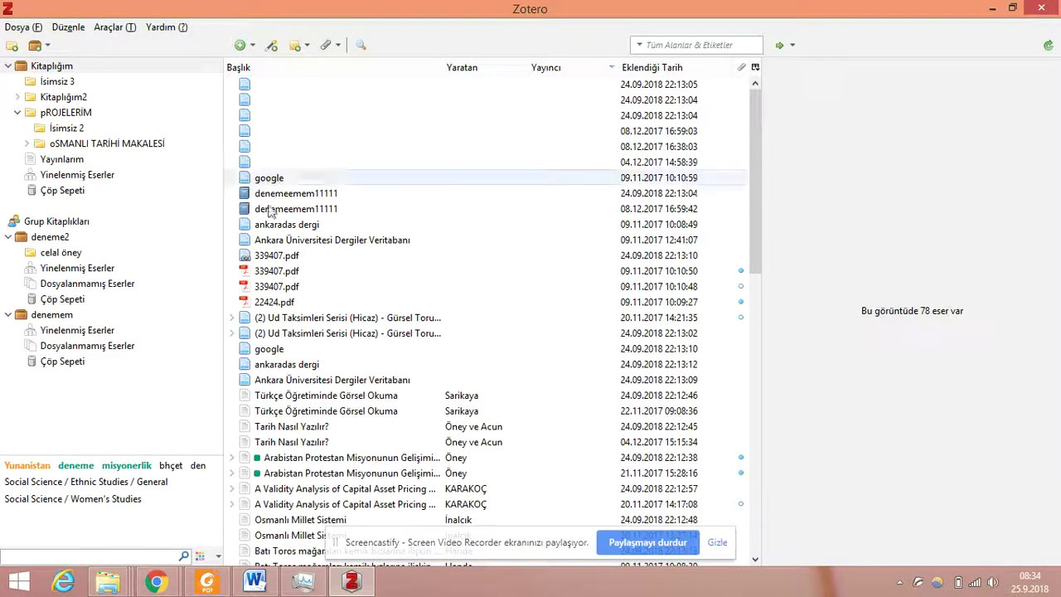
{"action": "left_click", "coordinate": [751, 129]}
{"action": "left_click_drag", "start_coordinate": [751, 128], "coordinate": [745, 398]}
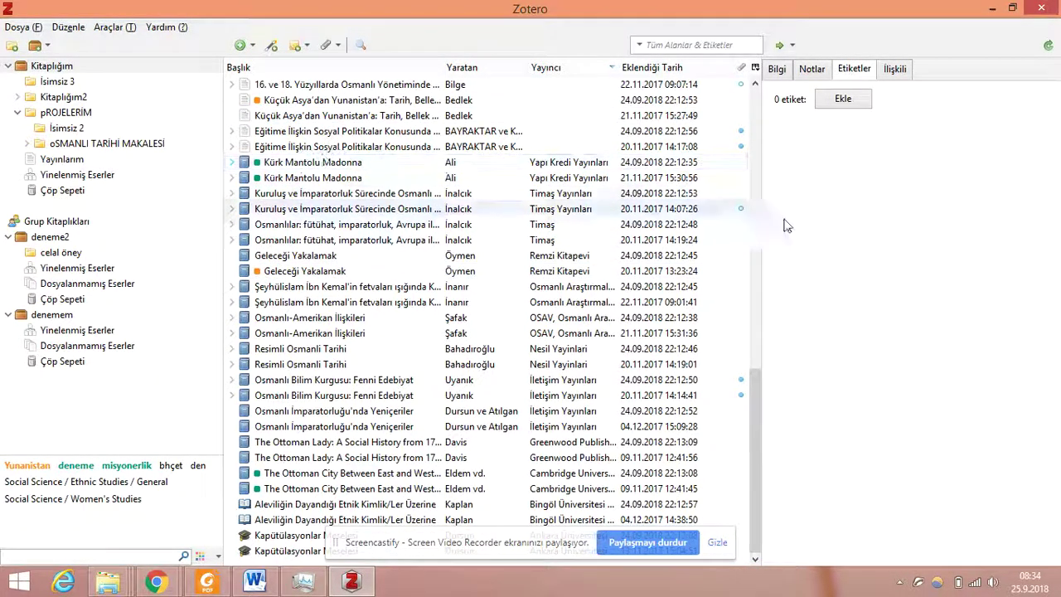
{"action": "mouse_move", "coordinate": [759, 389]}
{"action": "left_mouse_down"}
{"action": "mouse_move", "coordinate": [763, 224]}
{"action": "mouse_move", "coordinate": [731, 348]}
{"action": "mouse_move", "coordinate": [747, 384]}
{"action": "left_mouse_up"}
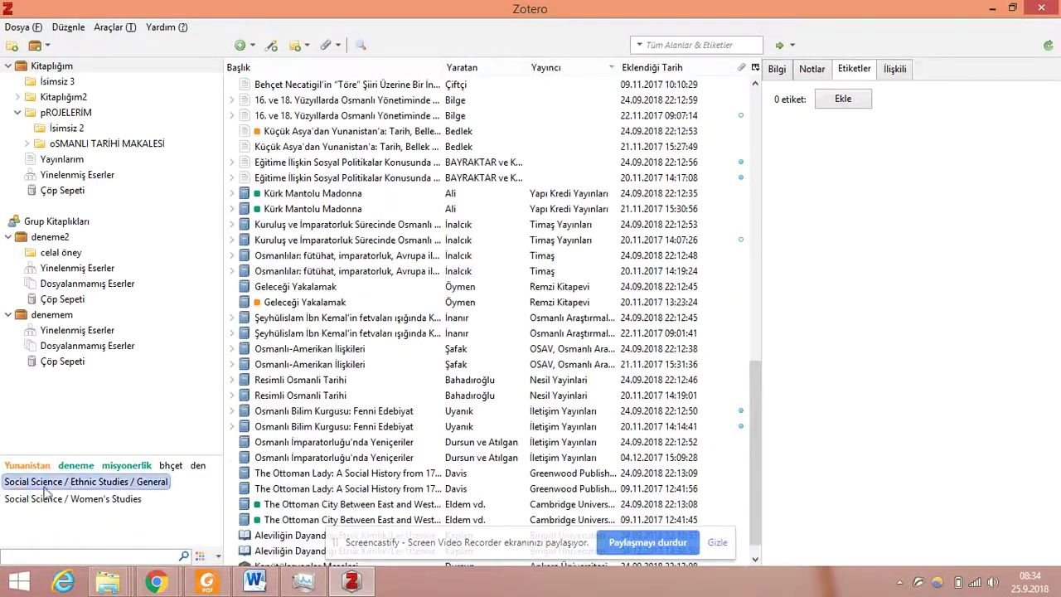
{"action": "left_click", "coordinate": [116, 499]}
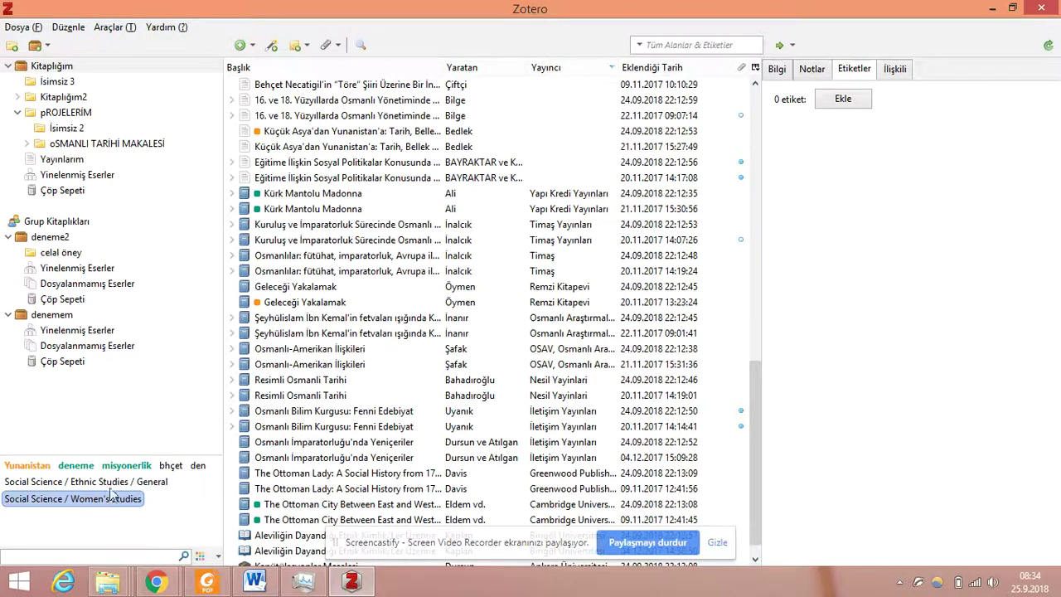
{"action": "left_click", "coordinate": [112, 496]}
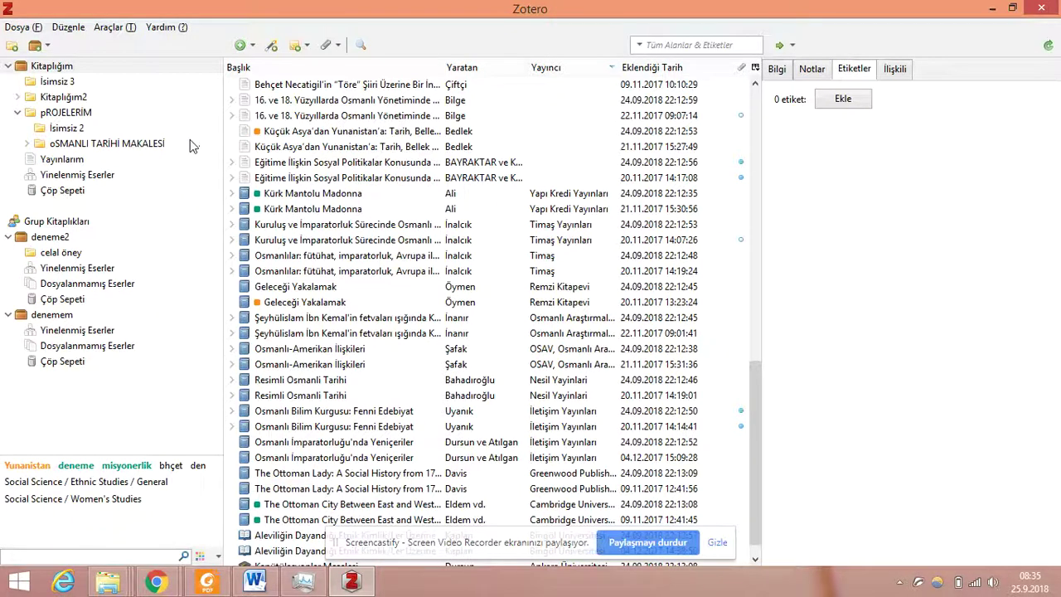
Filter the library by "Yunanistan", switch the filter to "misyonerlik" and select the "Arabistan Protestan Misyonunun Gelişimi" article added on 24.09.2018
{"action": "left_click", "coordinate": [46, 468]}
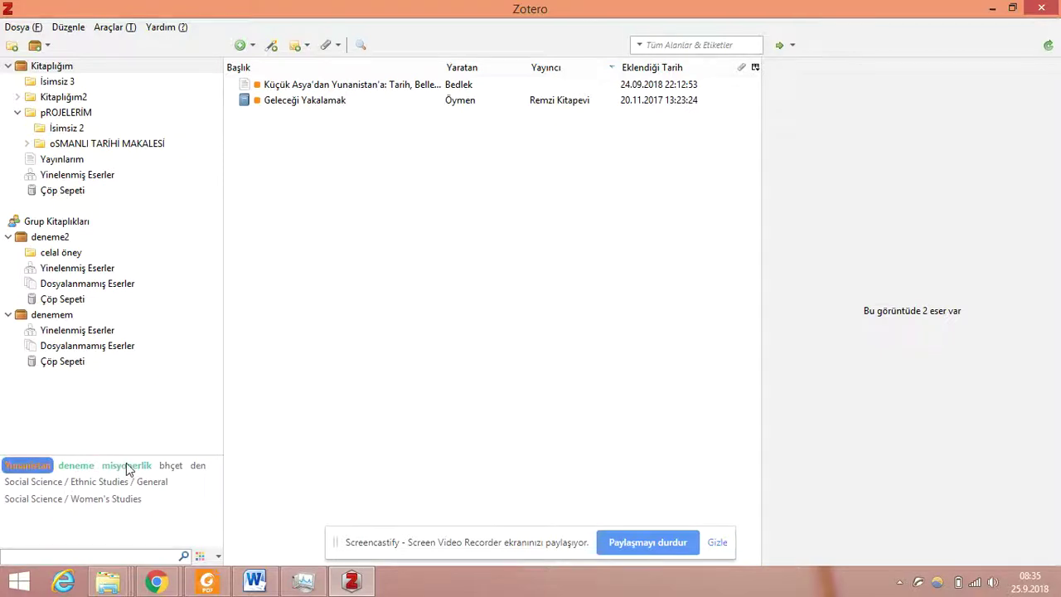
{"action": "left_click", "coordinate": [44, 469]}
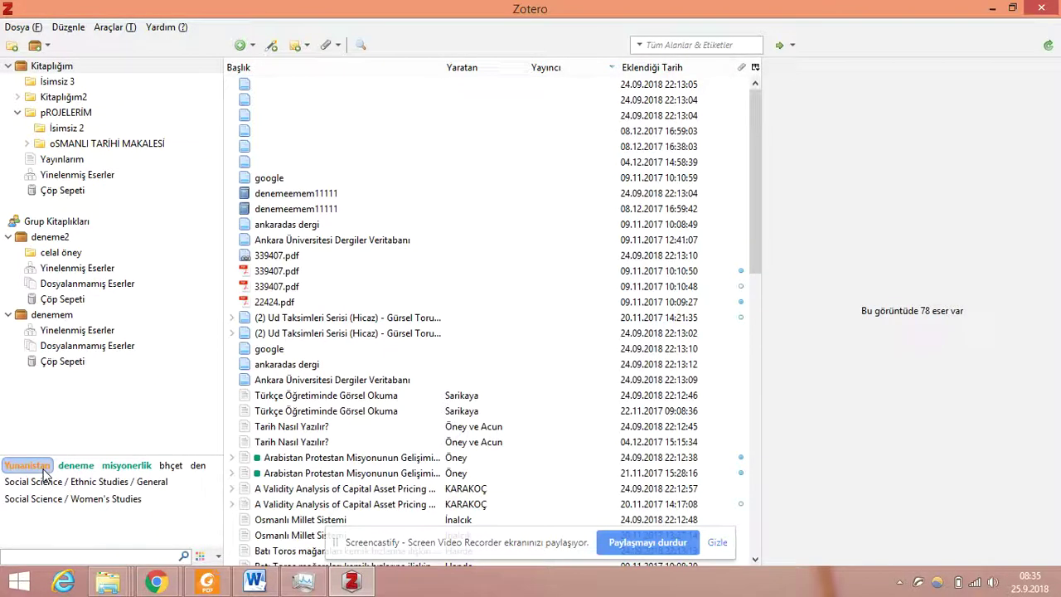
{"action": "left_click", "coordinate": [126, 464]}
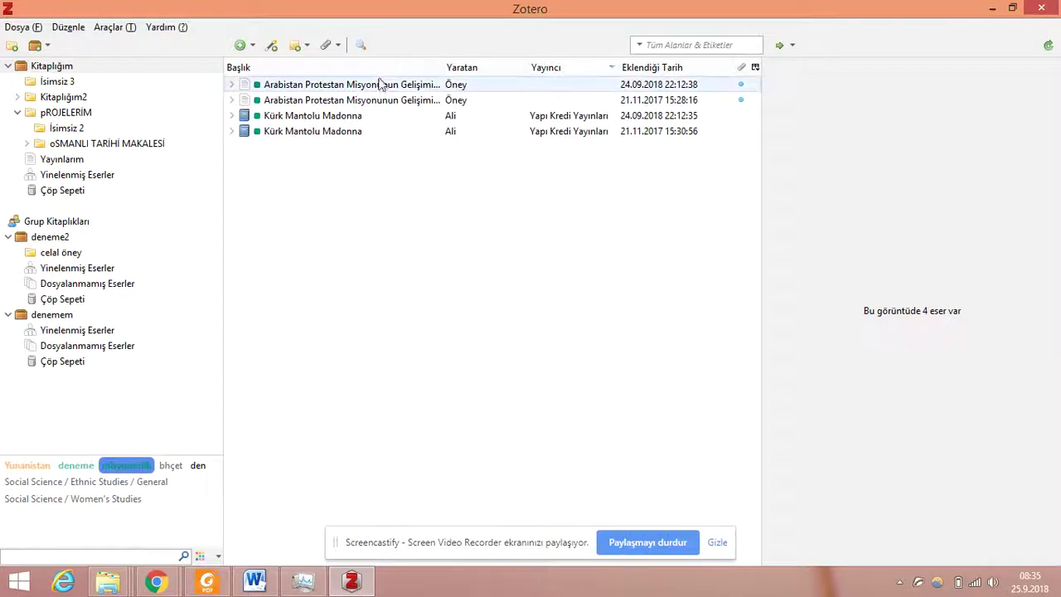
{"action": "left_click", "coordinate": [344, 297]}
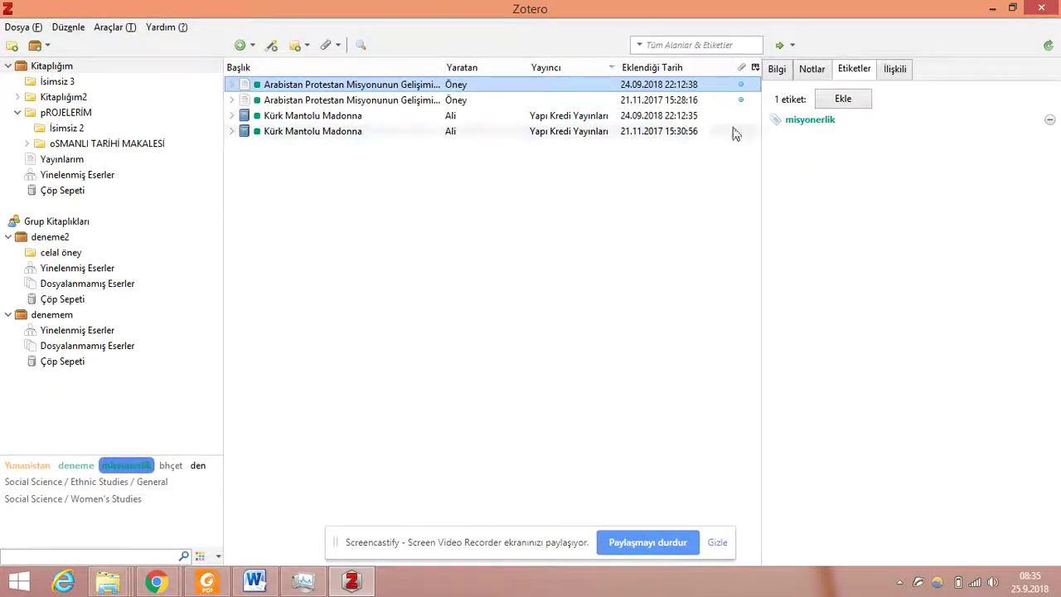